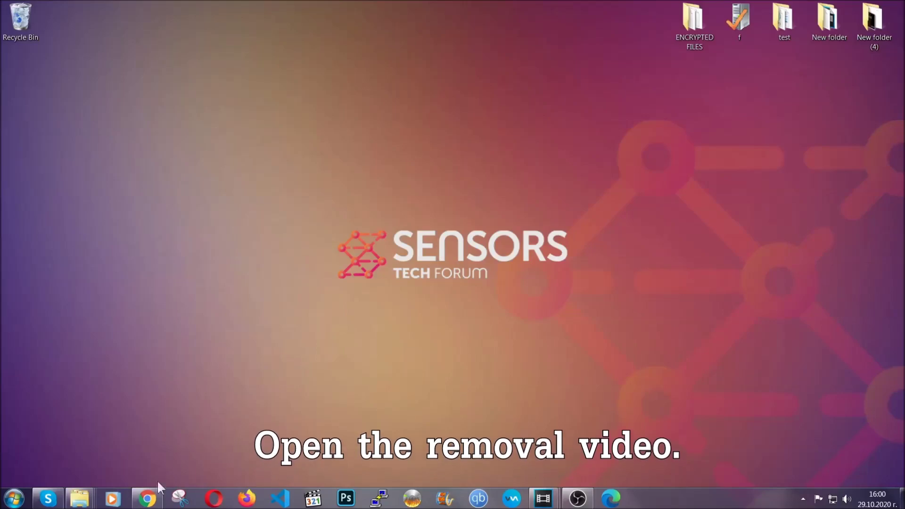
- Open the Full Removal Guide from the YouTube video description to start the SpyHunter-Installer.exe download
{"action": "left_click", "coordinate": [150, 496]}
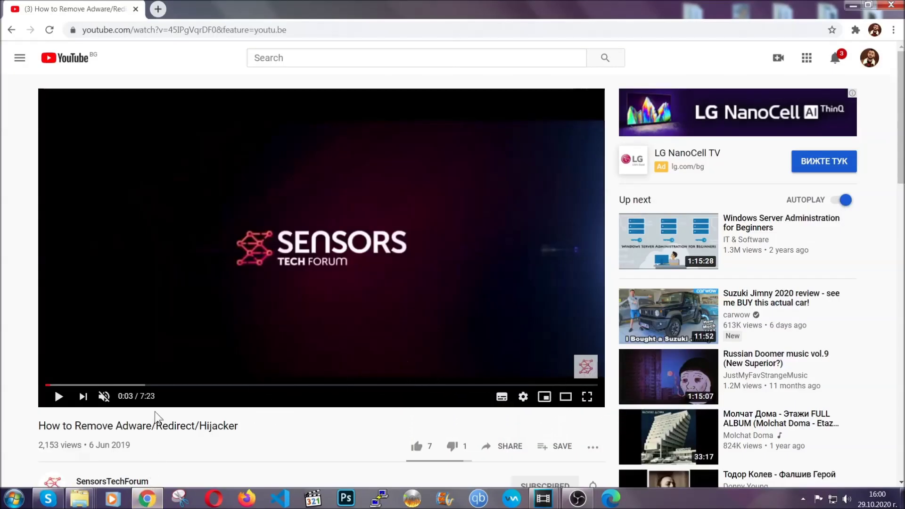
{"action": "scroll", "coordinate": [182, 335], "scroll_direction": "down", "scroll_amount": 5}
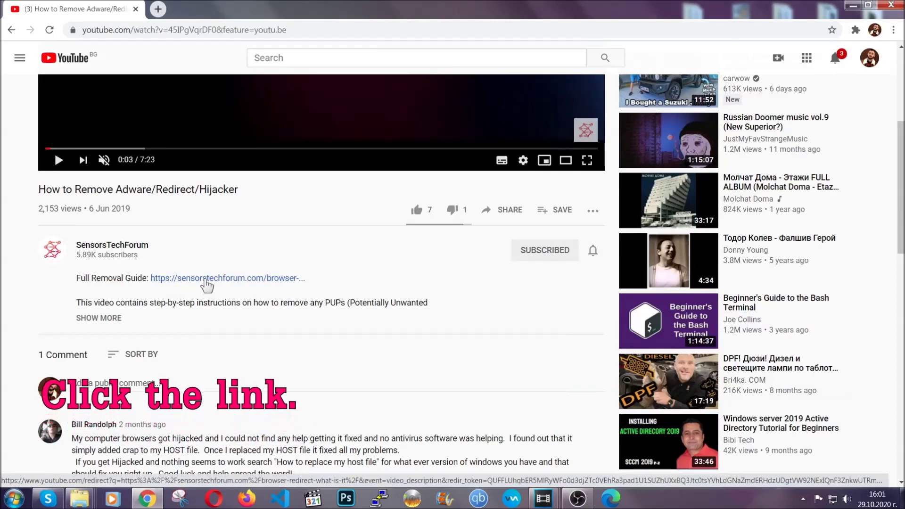
{"action": "left_click", "coordinate": [206, 279]}
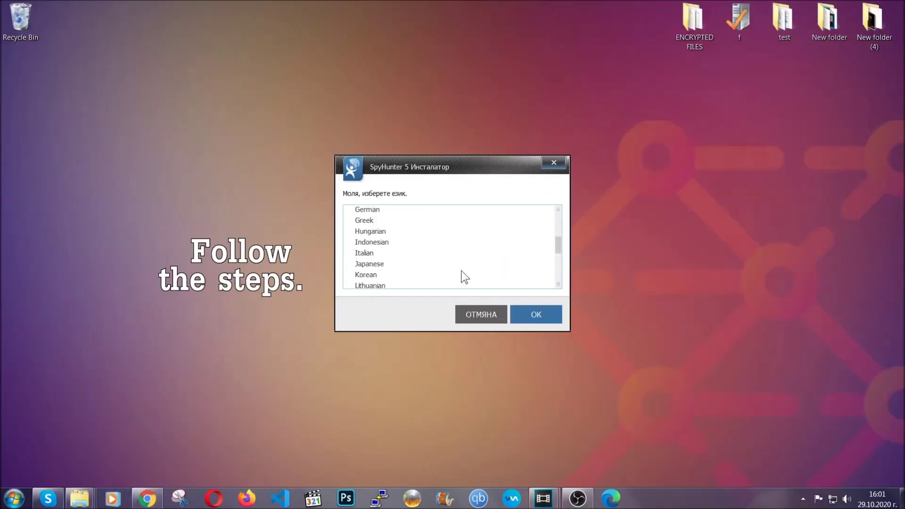
- Install SpyHunter 5 with English as the language, accepting the EULA and Privacy Policy
{"action": "scroll", "coordinate": [442, 274], "scroll_direction": "down", "scroll_amount": 2}
{"action": "scroll", "coordinate": [462, 284], "scroll_direction": "up", "scroll_amount": 4}
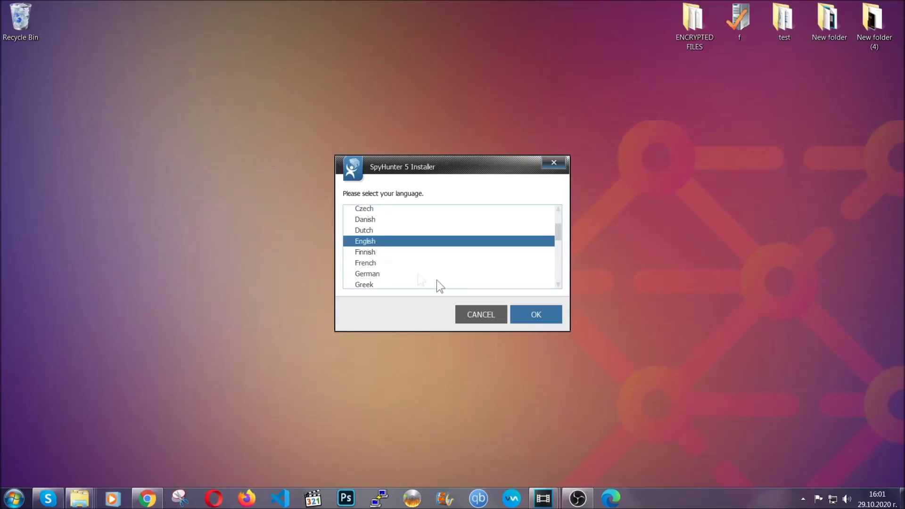
{"action": "left_click", "coordinate": [530, 314]}
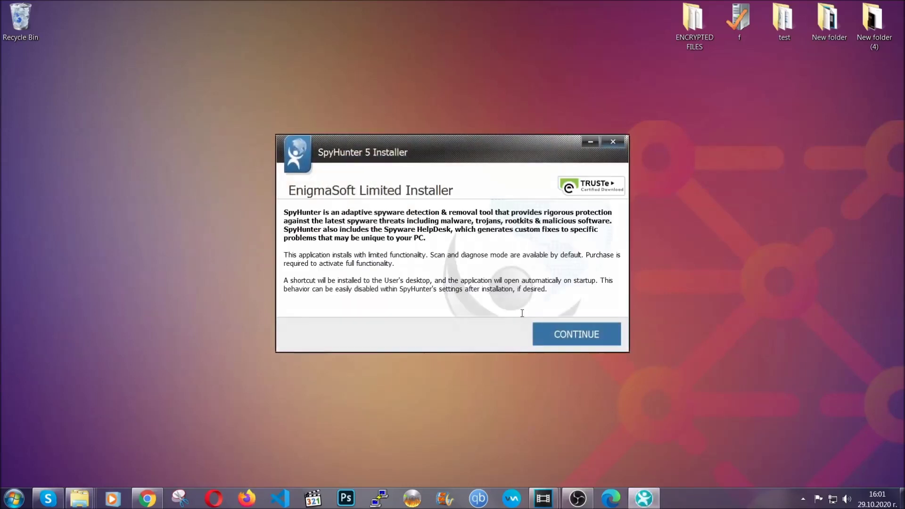
{"action": "left_click", "coordinate": [543, 328]}
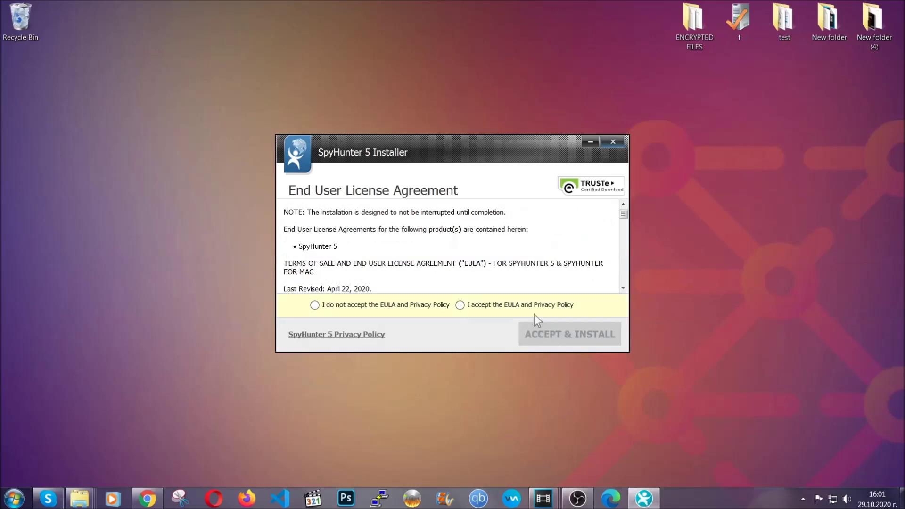
{"action": "left_click", "coordinate": [530, 304]}
{"action": "left_click", "coordinate": [545, 329]}
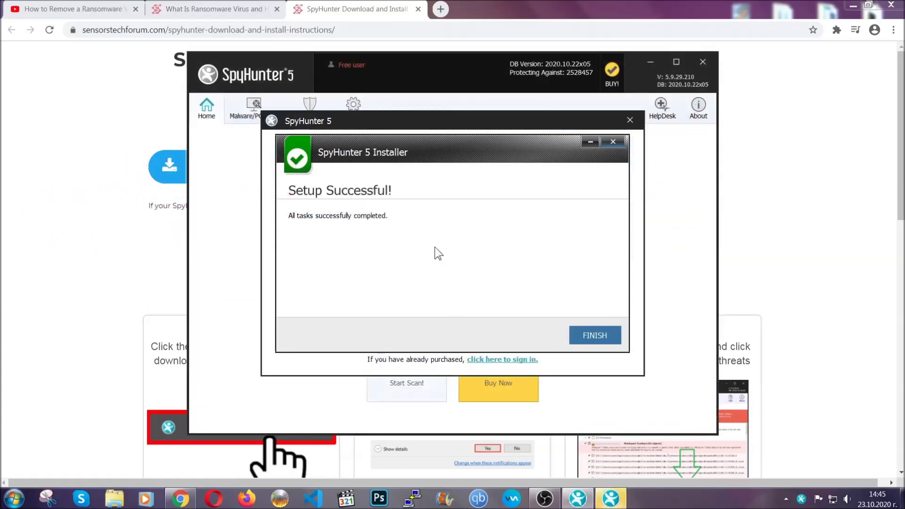
- Finish setup and let SpyHunter's Active Scan run until it detects PUP.Keygen.BB
{"action": "left_click", "coordinate": [578, 337]}
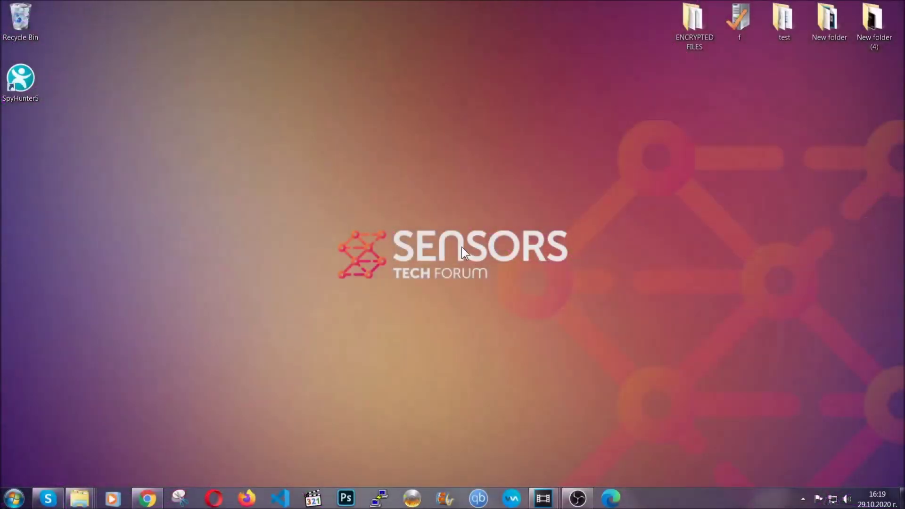
- Uninstall SUSPICIOUS PROGRAM through APPWIZ.CPL's Programs and Features and confirm the removal
{"action": "key", "text": "super+r"}
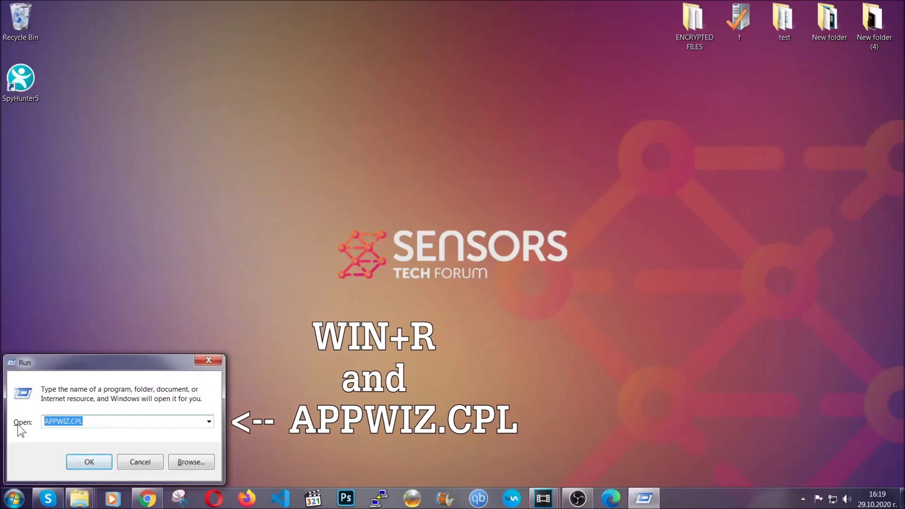
{"action": "left_click", "coordinate": [88, 458]}
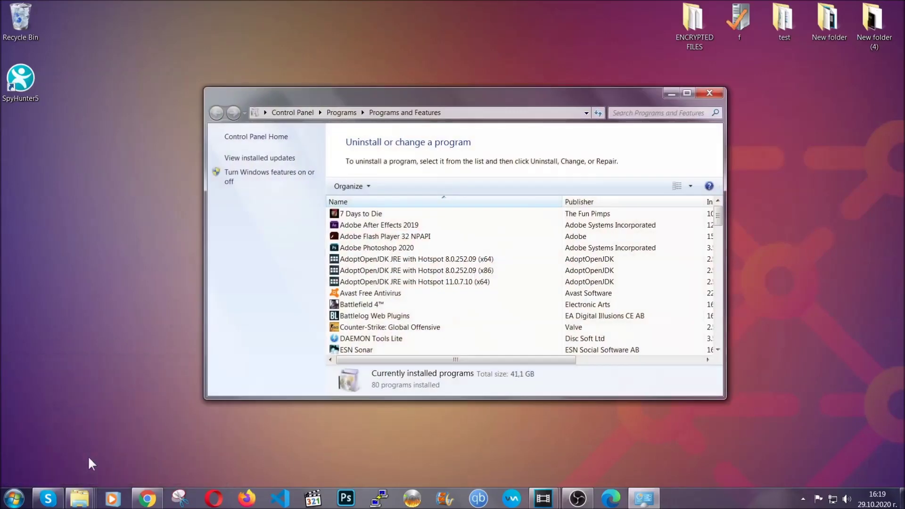
{"action": "scroll", "coordinate": [476, 254], "scroll_direction": "down", "scroll_amount": 20}
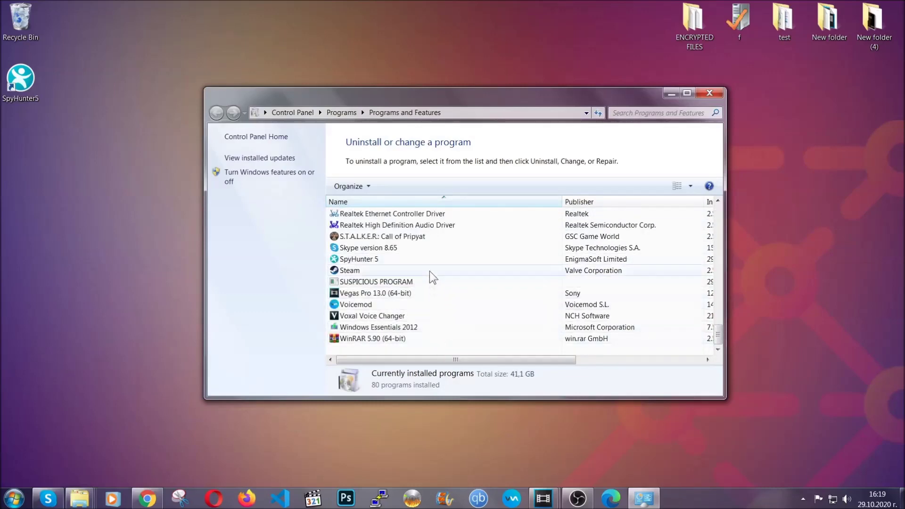
{"action": "left_click", "coordinate": [382, 282]}
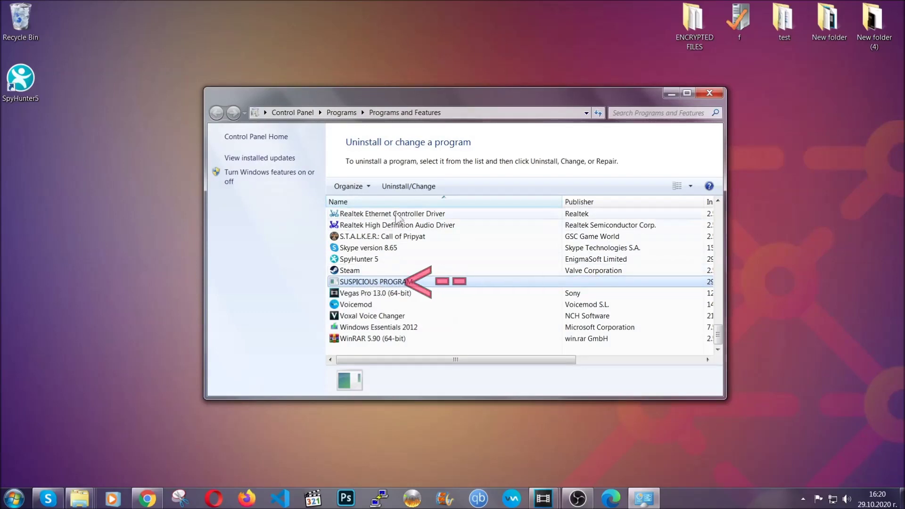
{"action": "left_click", "coordinate": [401, 185]}
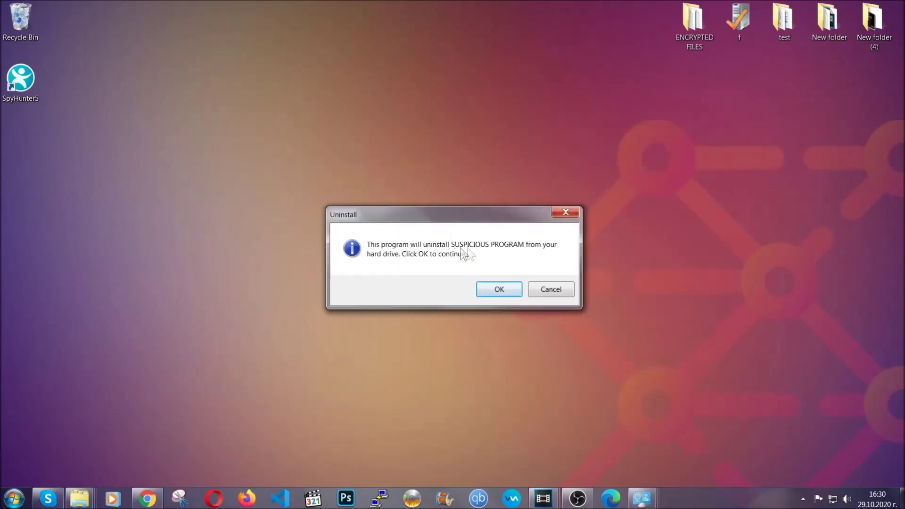
{"action": "left_click", "coordinate": [493, 290]}
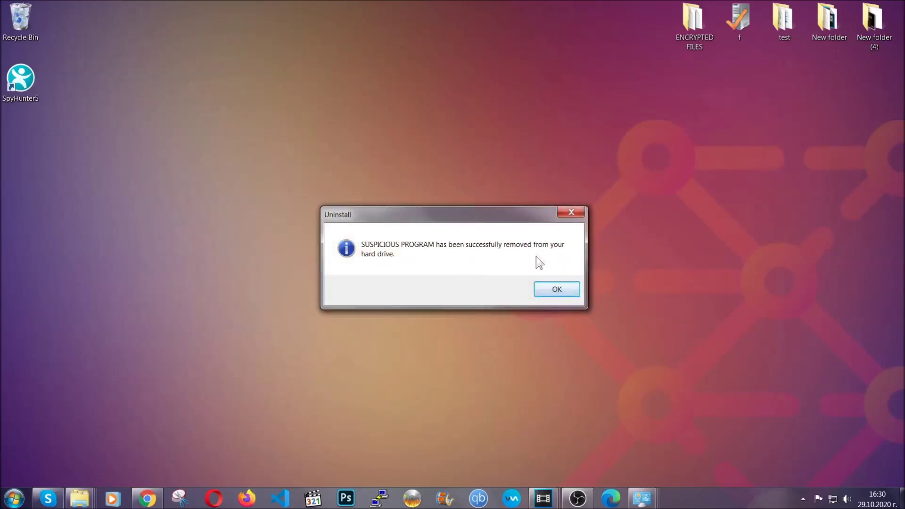
{"action": "left_click", "coordinate": [543, 288]}
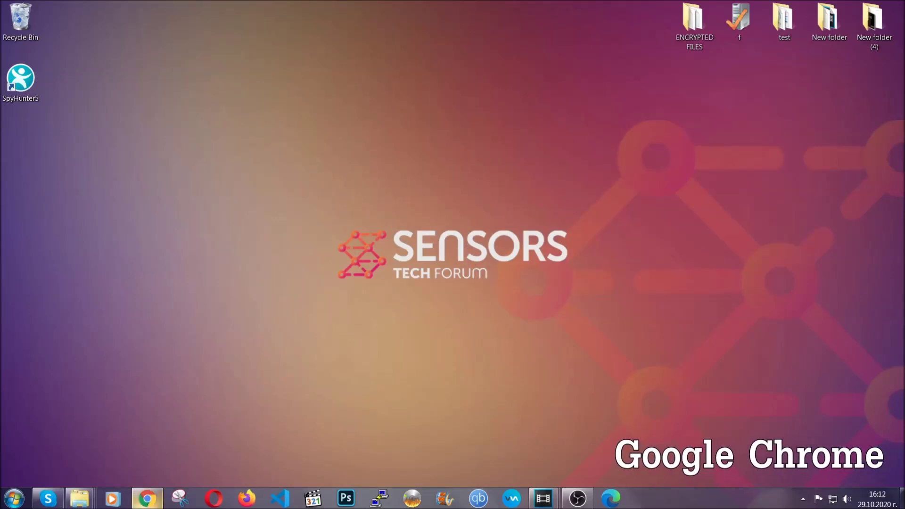
- Clear all-time Chrome data via chrome://settings/clearBrowserData, leaving Passwords unticked
{"action": "left_click", "coordinate": [150, 501]}
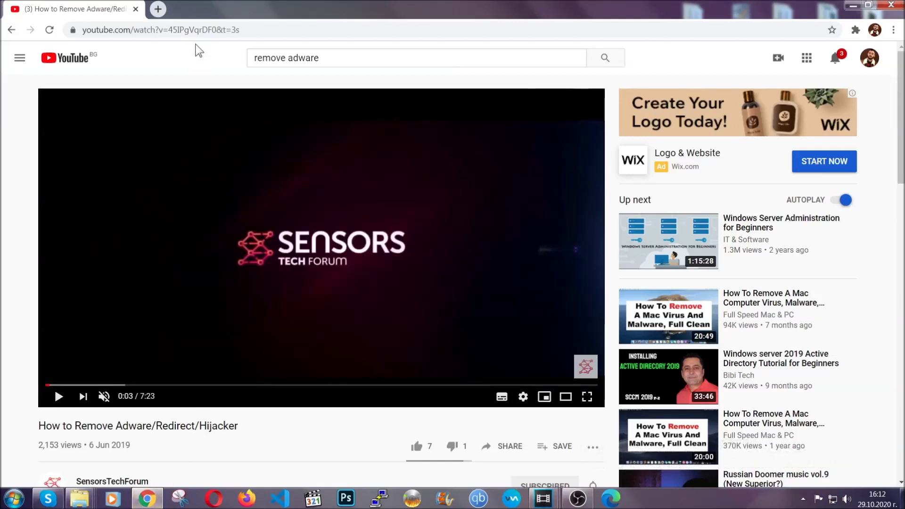
{"action": "left_click", "coordinate": [196, 31]}
{"action": "type", "text": "chro"}
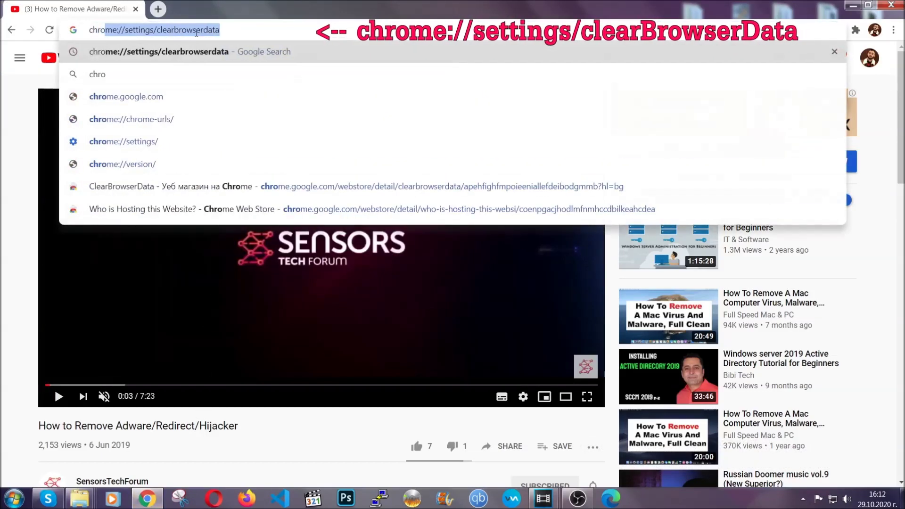
{"action": "type", "text": "me:/"}
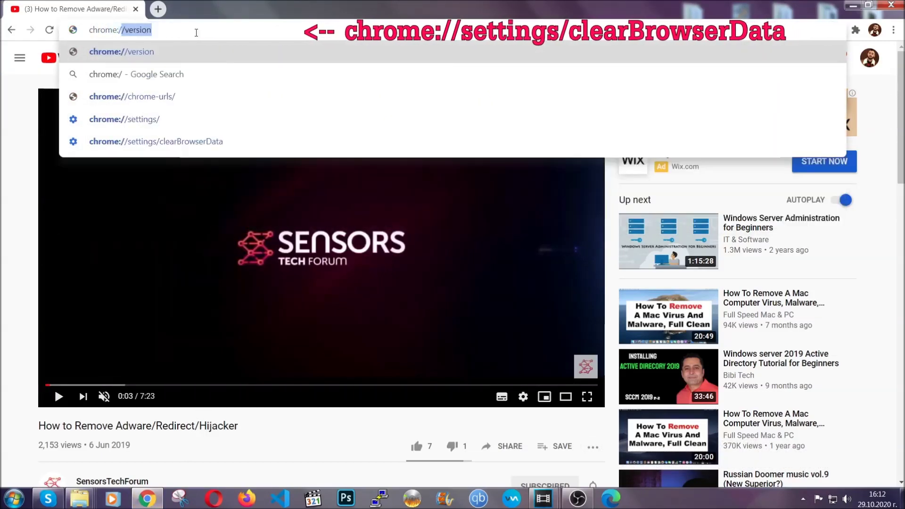
{"action": "type", "text": "/setting"}
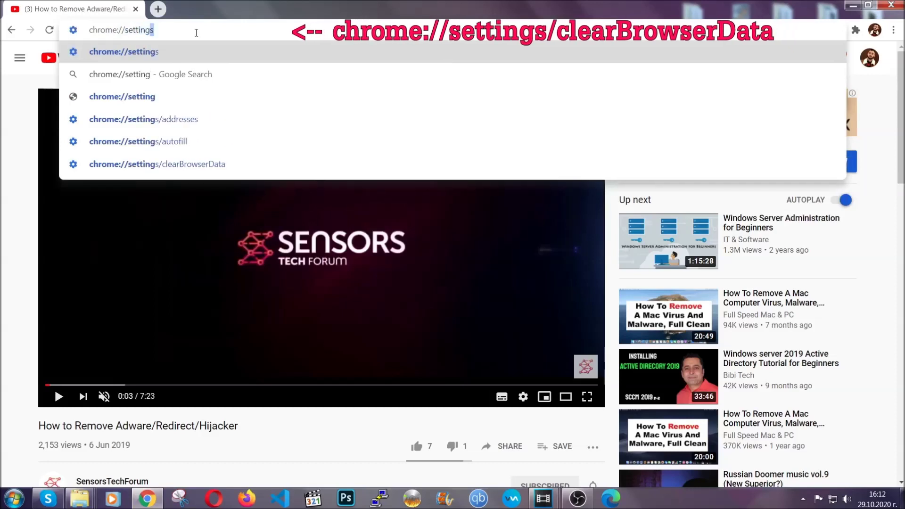
{"action": "type", "text": "s/ce"}
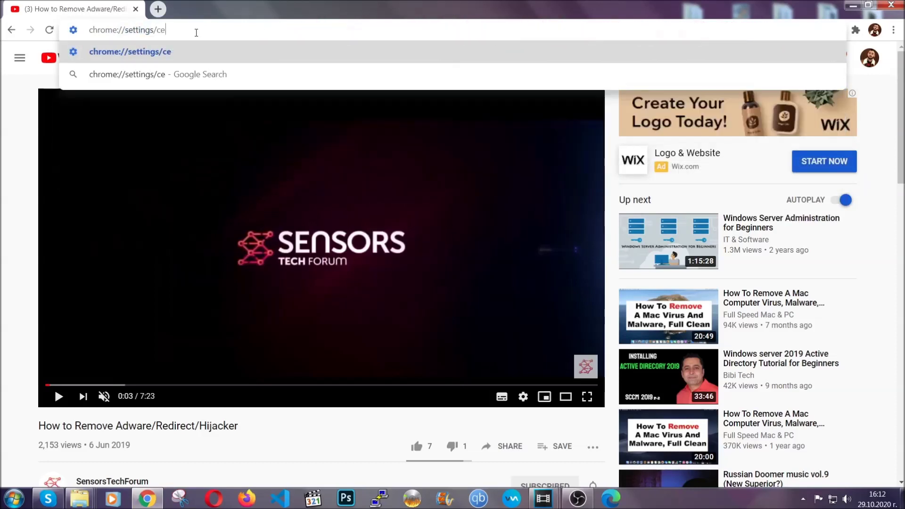
{"action": "key", "text": "BackSpace"}
{"action": "type", "text": "lear"}
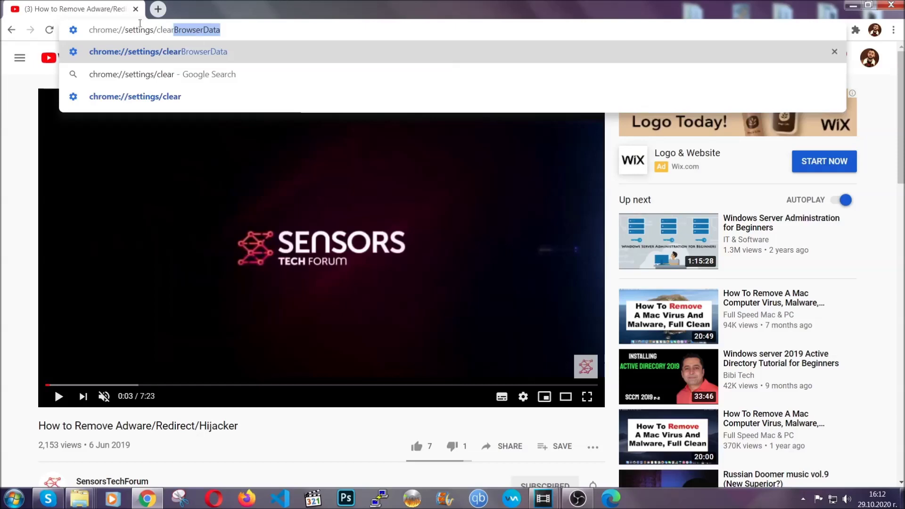
{"action": "left_click", "coordinate": [132, 50]}
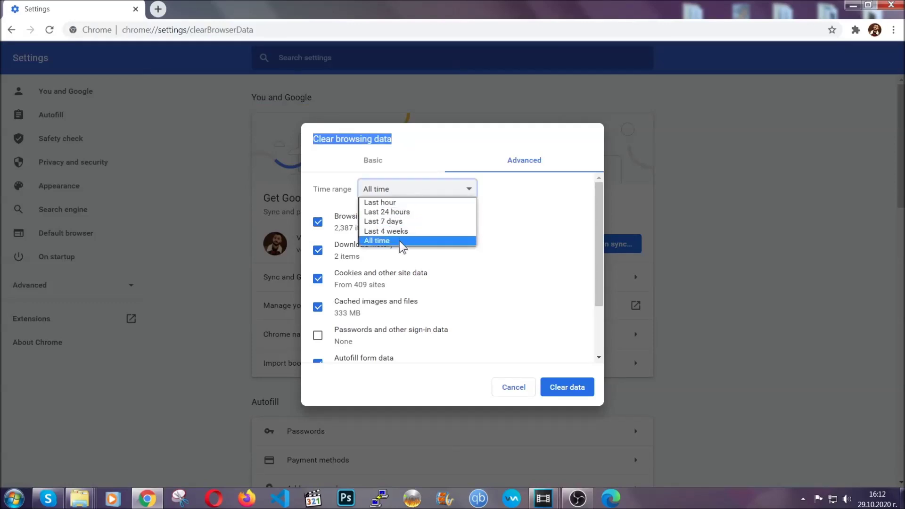
{"action": "left_click", "coordinate": [399, 240]}
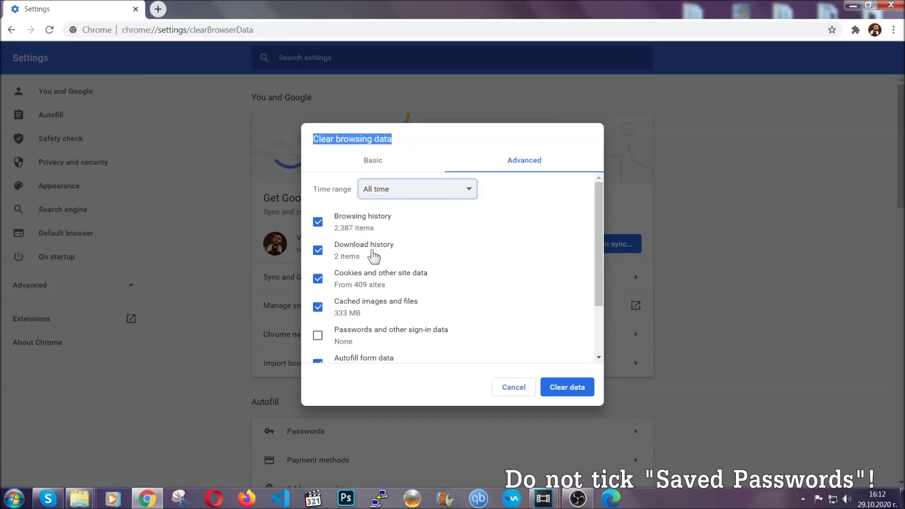
{"action": "scroll", "coordinate": [363, 307], "scroll_direction": "down", "scroll_amount": 3}
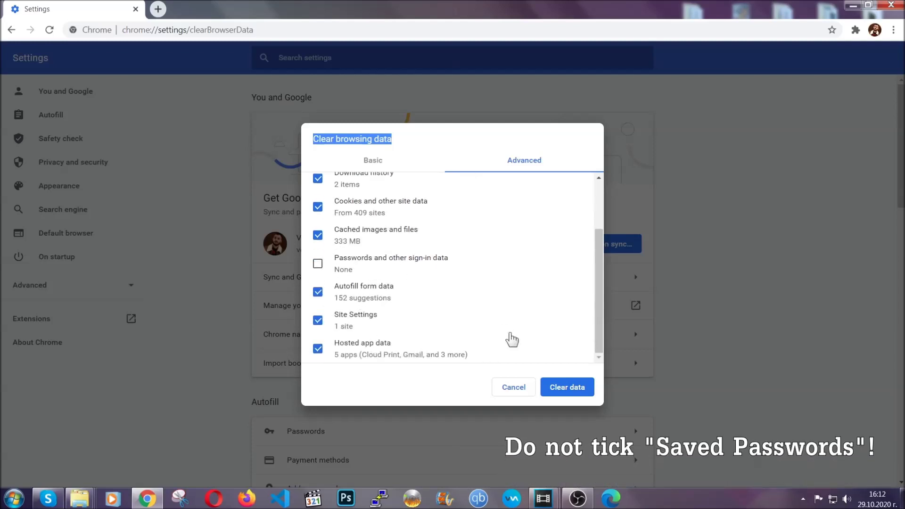
{"action": "left_click", "coordinate": [555, 388]}
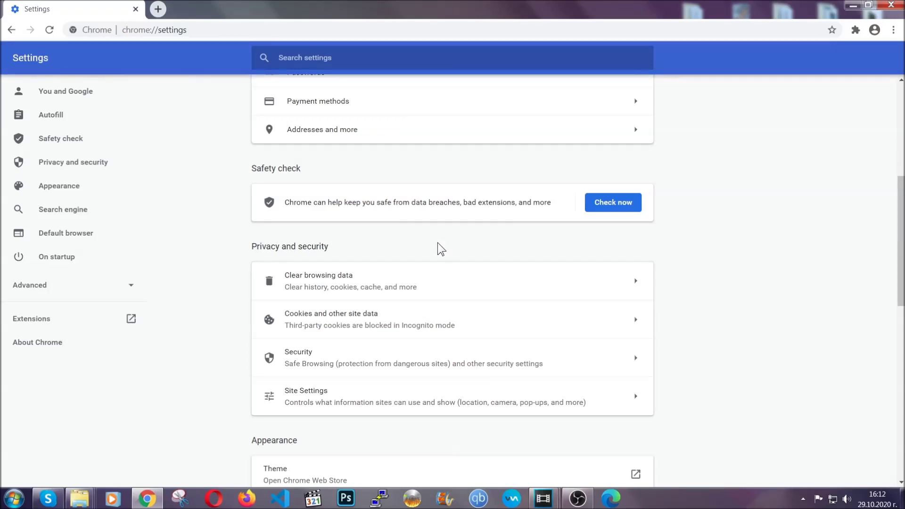
- Remove the Bulk Media Downloader extension on Chrome's Extensions page, then minimize Chrome
{"action": "left_click", "coordinate": [893, 31]}
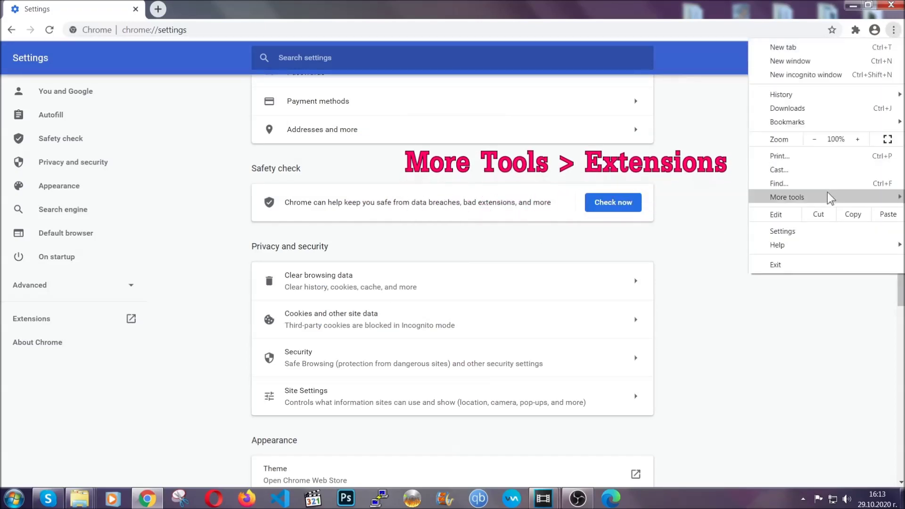
{"action": "mouse_move", "coordinate": [827, 192]}
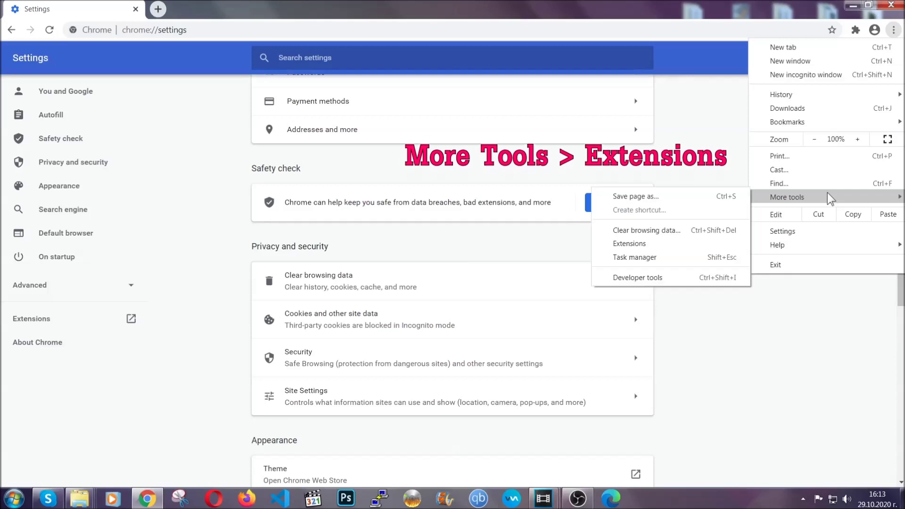
{"action": "left_click", "coordinate": [654, 247]}
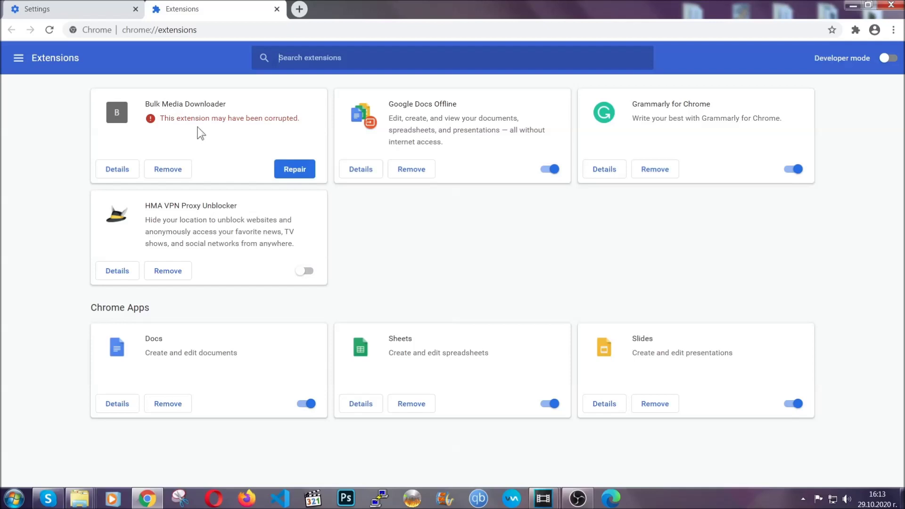
{"action": "left_click", "coordinate": [176, 170]}
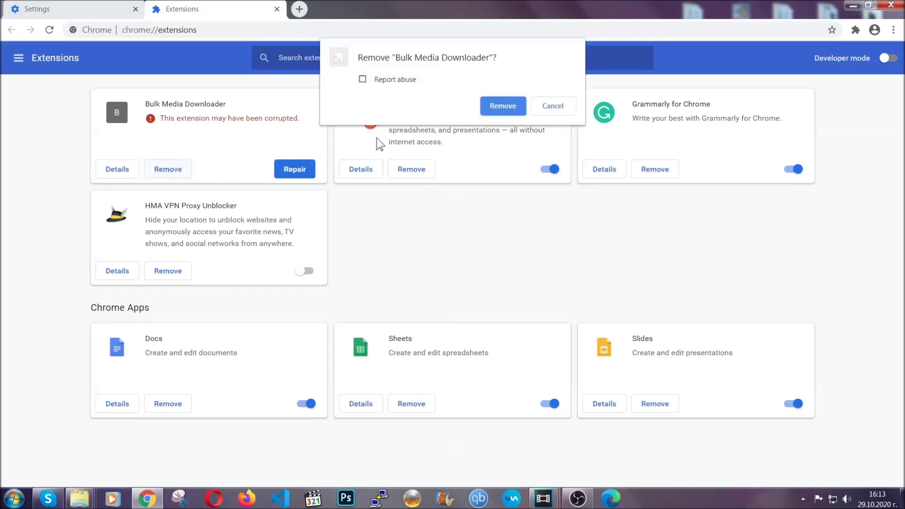
{"action": "left_click", "coordinate": [489, 107]}
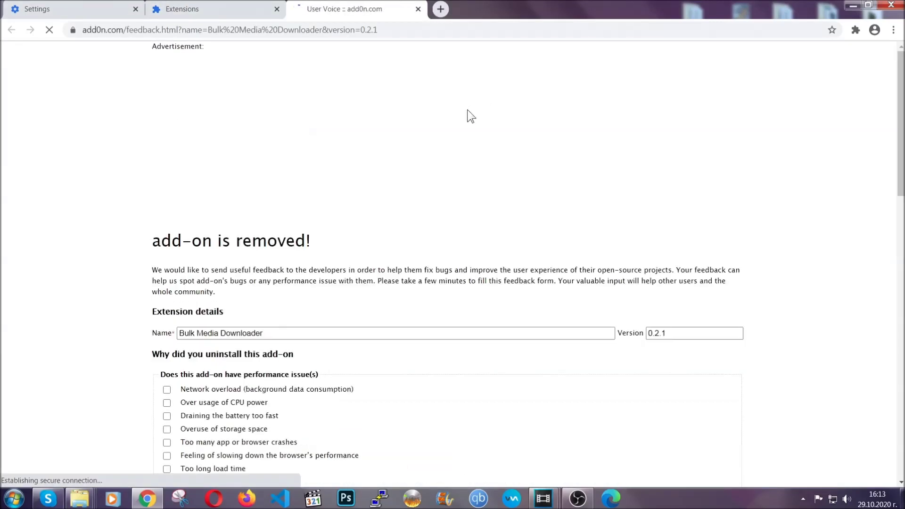
{"action": "left_click", "coordinate": [230, 10]}
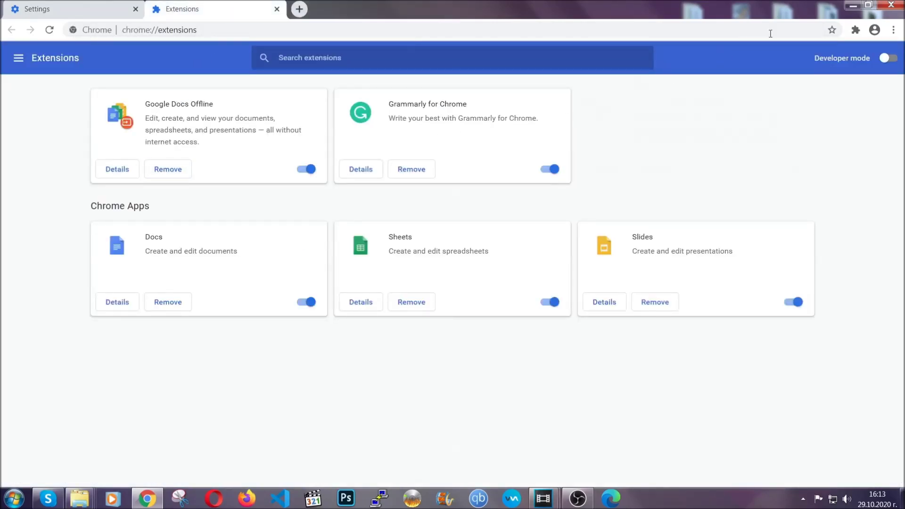
{"action": "left_click", "coordinate": [851, 5]}
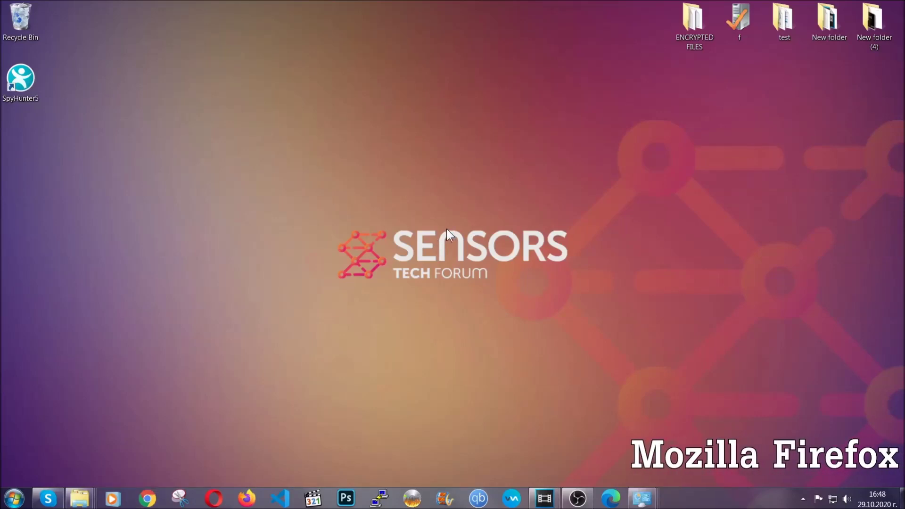
- Launch Firefox, load about:support, and start Refresh Firefox from Troubleshooting Information
{"action": "left_click", "coordinate": [246, 496]}
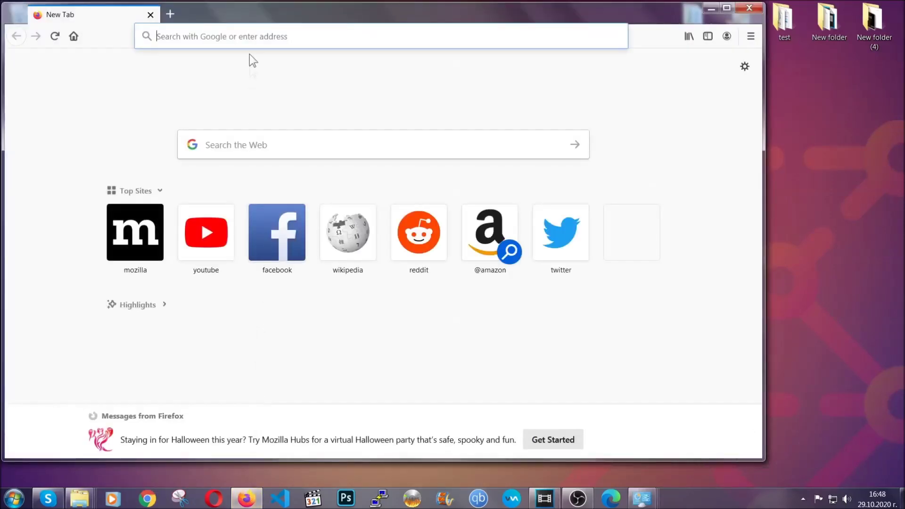
{"action": "left_click", "coordinate": [248, 35]}
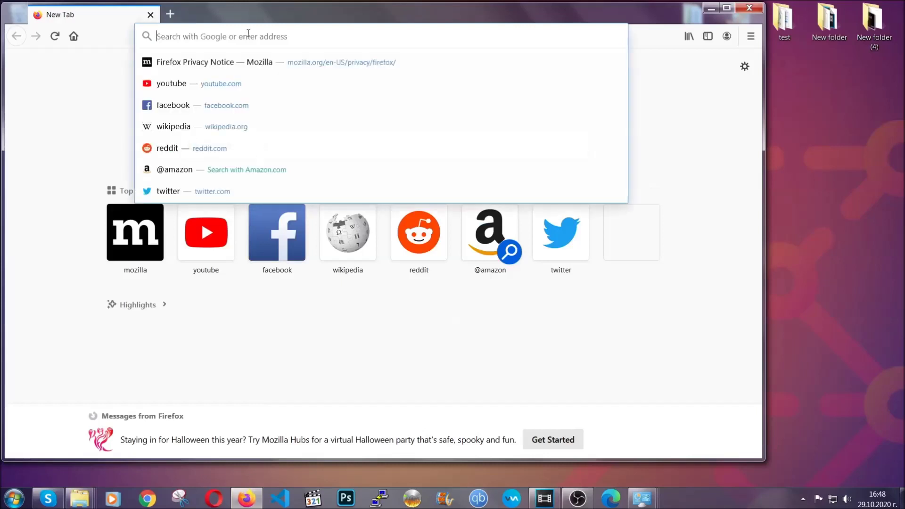
{"action": "type", "text": "about:support"}
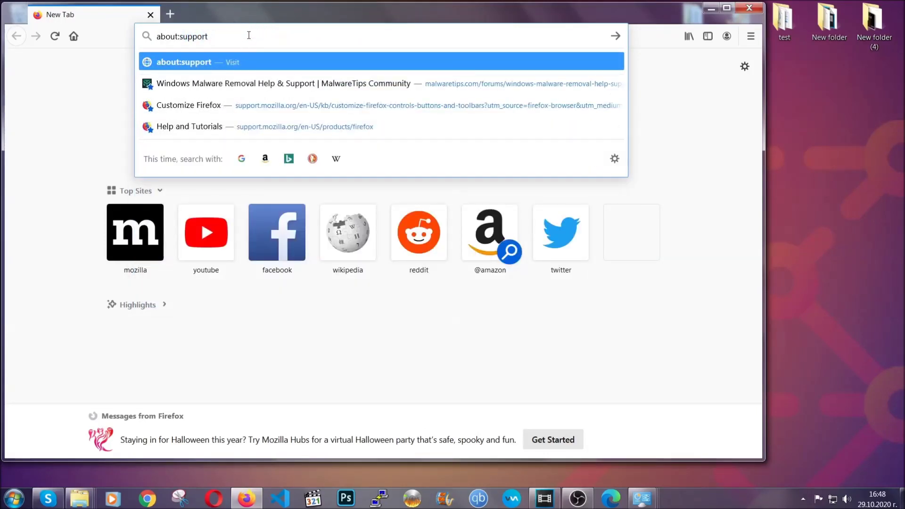
{"action": "key", "text": "Return"}
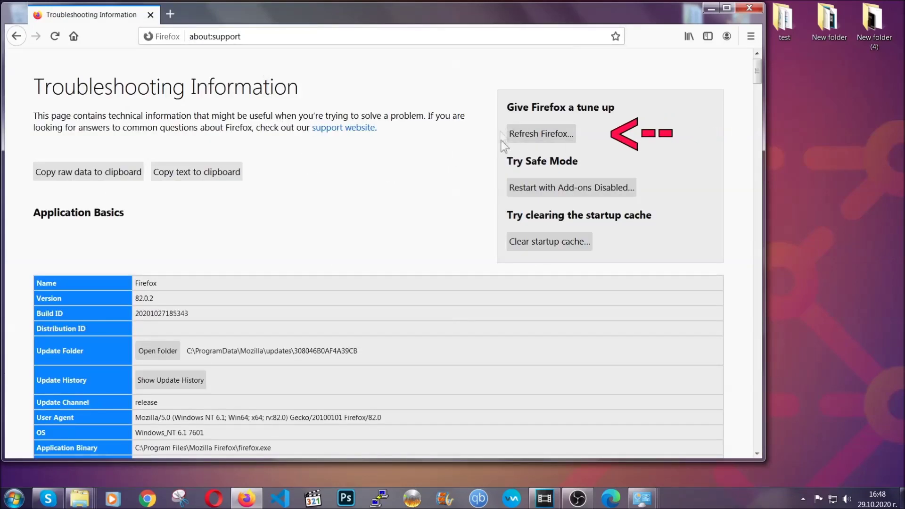
{"action": "left_click", "coordinate": [535, 138]}
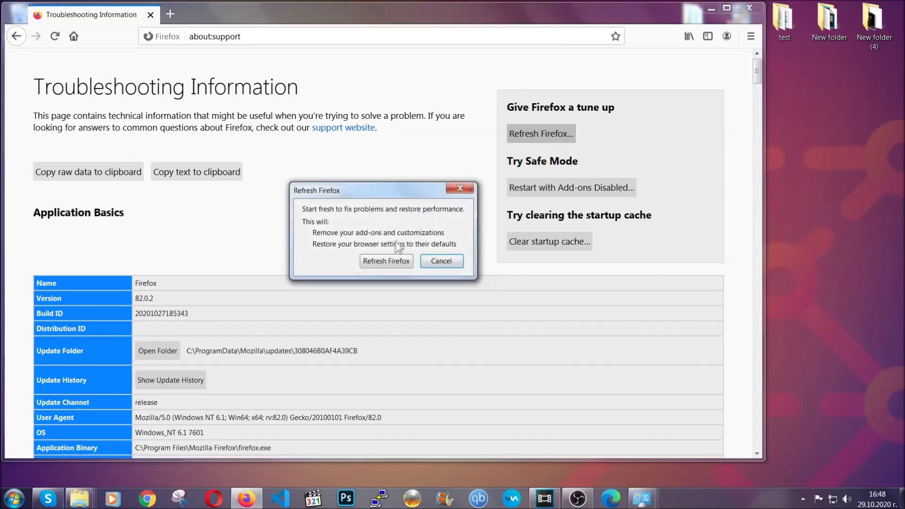
- Confirm Refresh Firefox, finish the Import Wizard, and minimize the refreshed Firefox window
{"action": "left_click", "coordinate": [385, 262]}
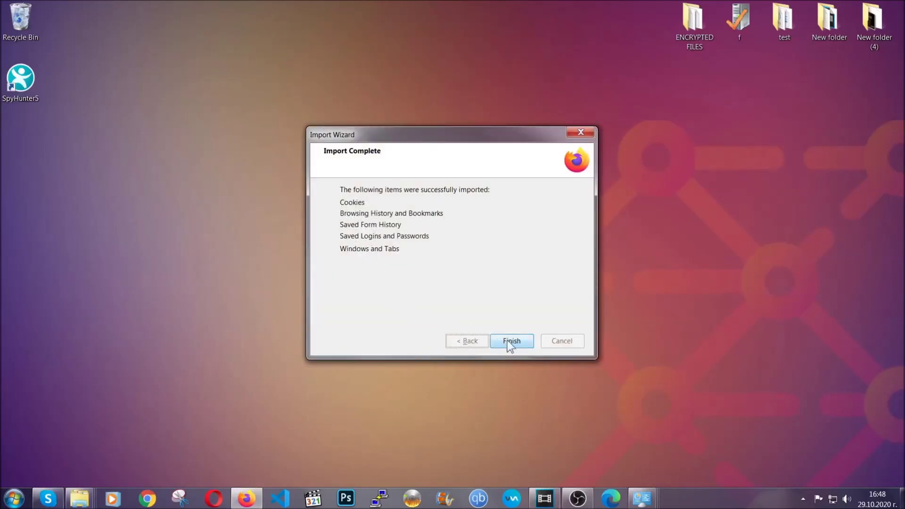
{"action": "left_click", "coordinate": [511, 340]}
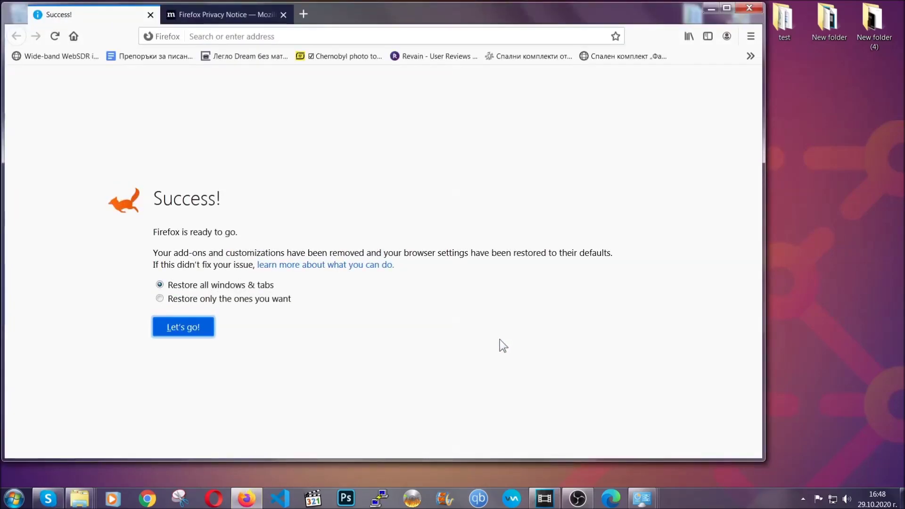
{"action": "left_click", "coordinate": [708, 9]}
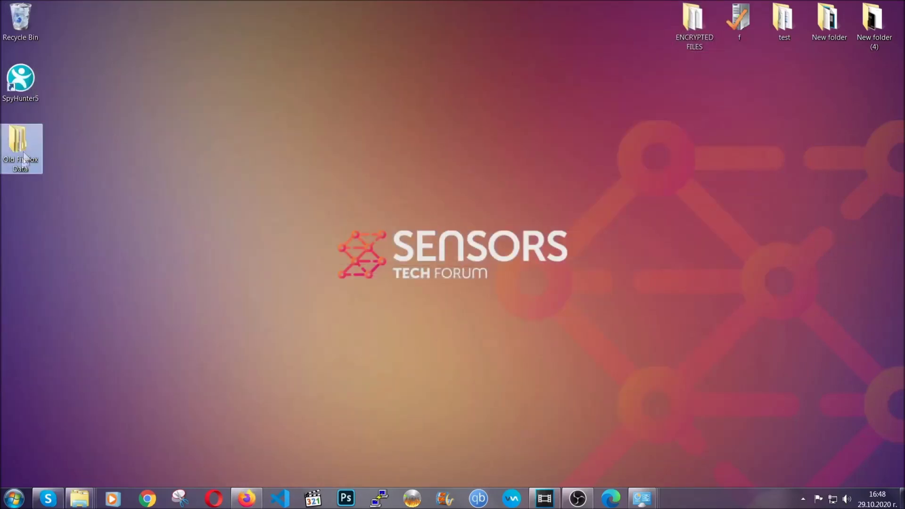
- Launch Microsoft Edge from the taskbar onto a new tab page
{"action": "mouse_move", "coordinate": [13, 160]}
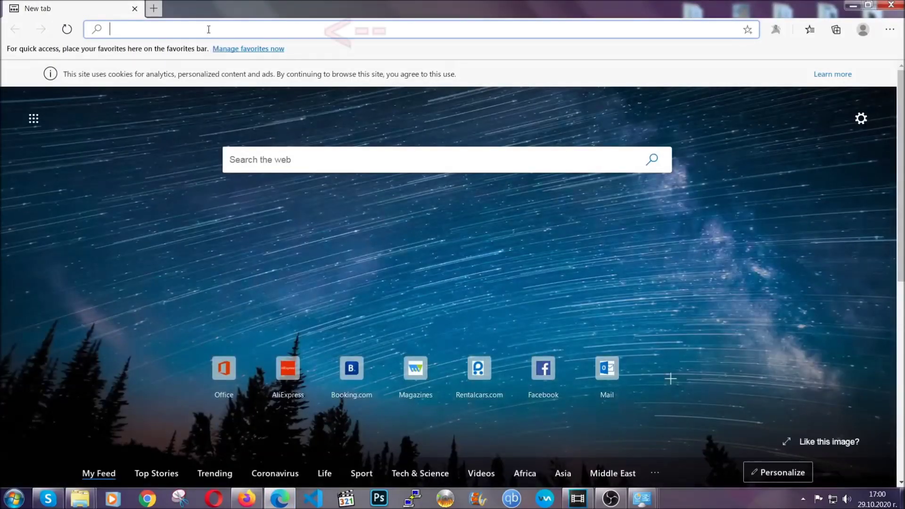
- Clear all-time Edge data at edge://settings/clearBrowserData, including autofill and site permissions, keeping passwords
{"action": "type", "text": "edge:"}
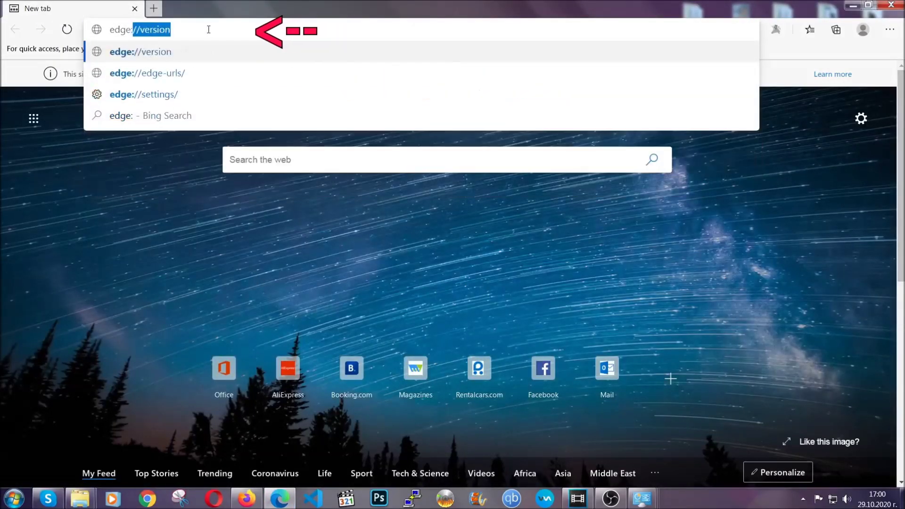
{"action": "type", "text": "//settings/"}
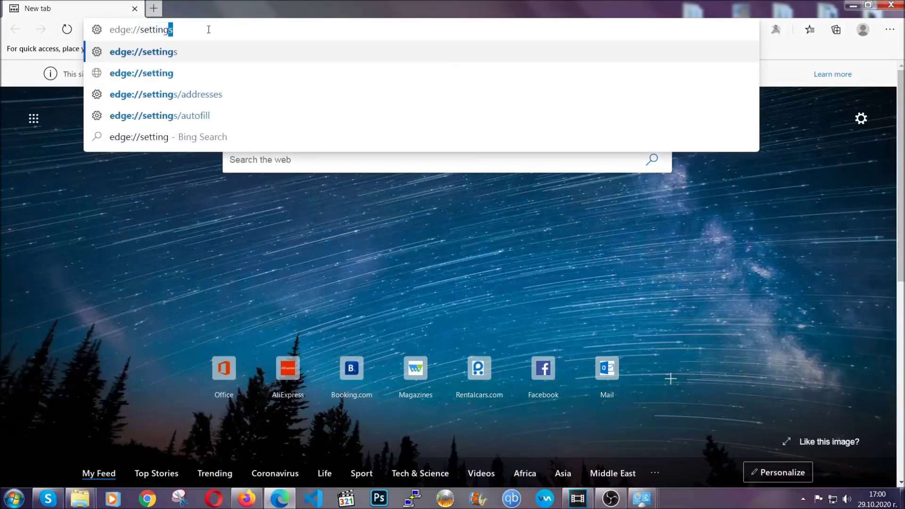
{"action": "type", "text": "clear"}
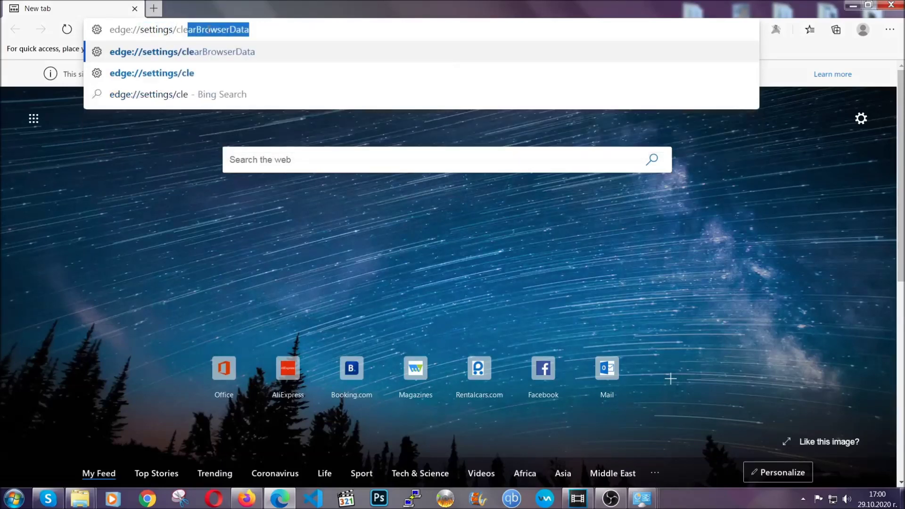
{"action": "type", "text": "Brow"}
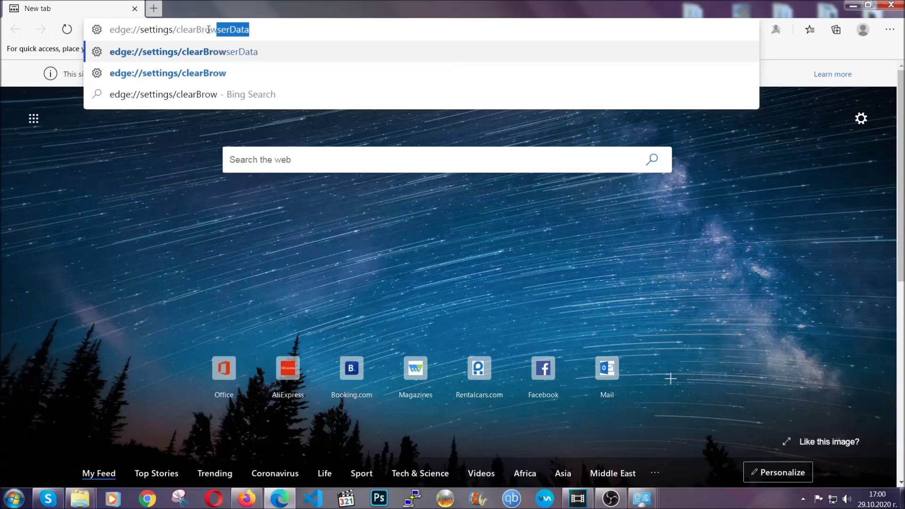
{"action": "type", "text": "serData"}
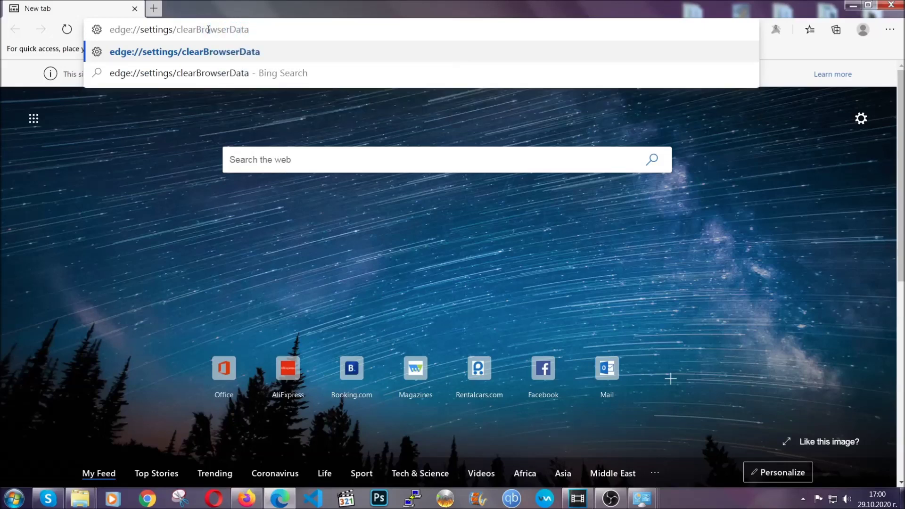
{"action": "key", "text": "Return"}
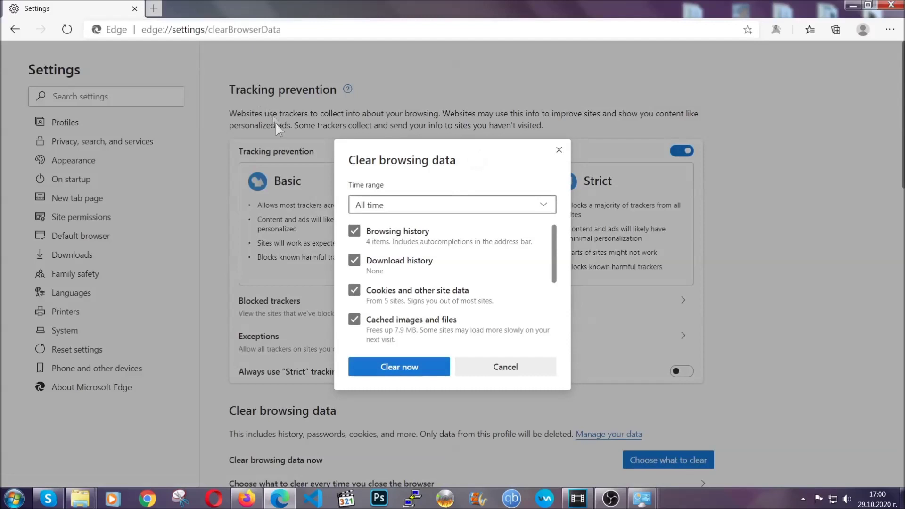
{"action": "left_click", "coordinate": [370, 208]}
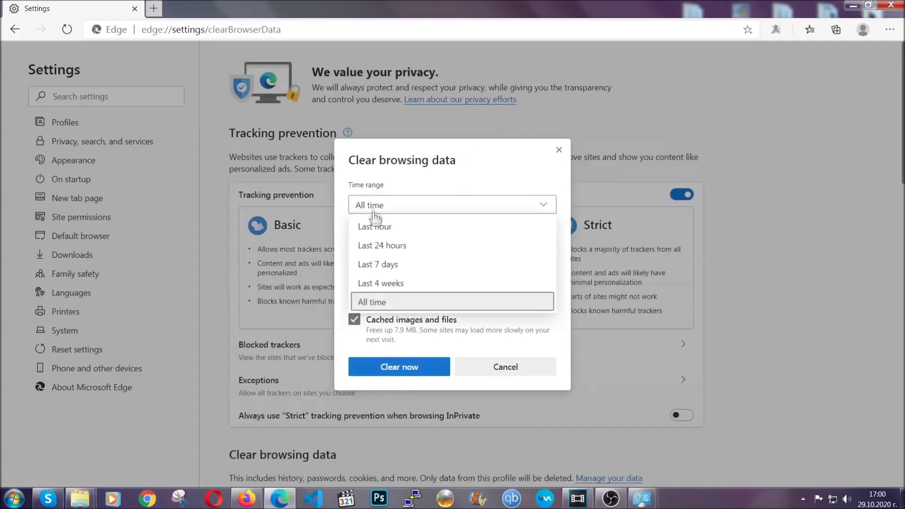
{"action": "left_click", "coordinate": [375, 300]}
{"action": "scroll", "coordinate": [374, 302], "scroll_direction": "down", "scroll_amount": 3}
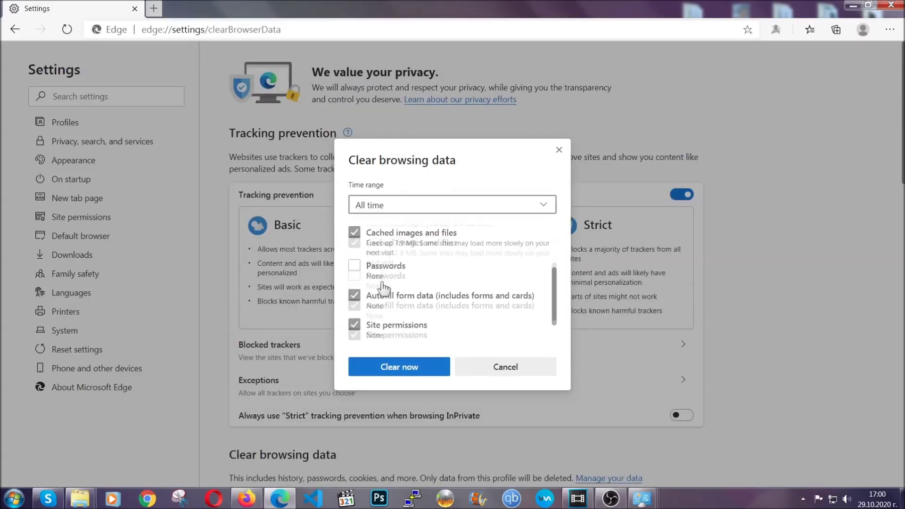
{"action": "left_click", "coordinate": [394, 373]}
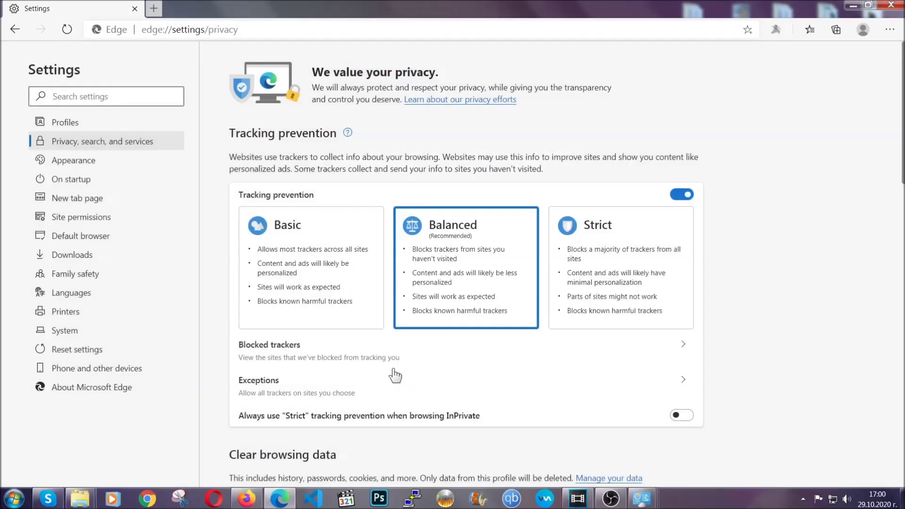
- Remove the Chinese-named extension from Edge's Extensions page, then close Edge
{"action": "left_click", "coordinate": [889, 30]}
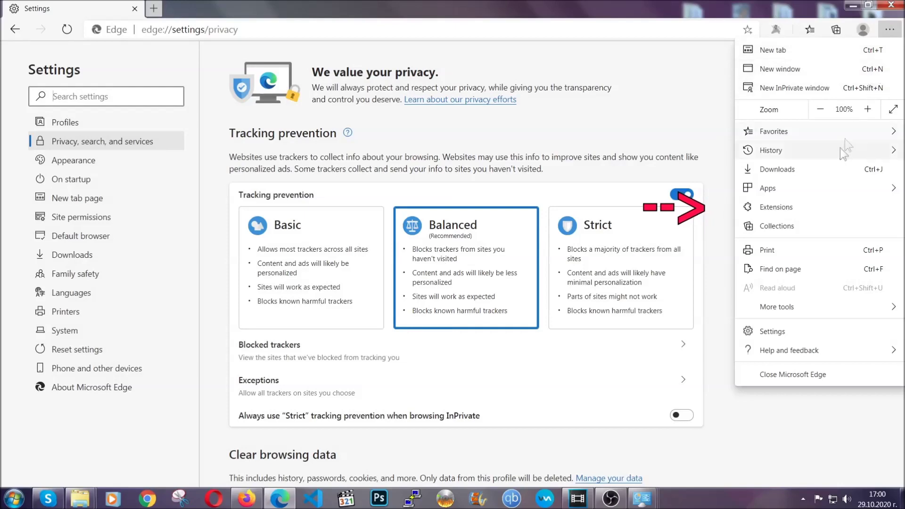
{"action": "left_click", "coordinate": [823, 201]}
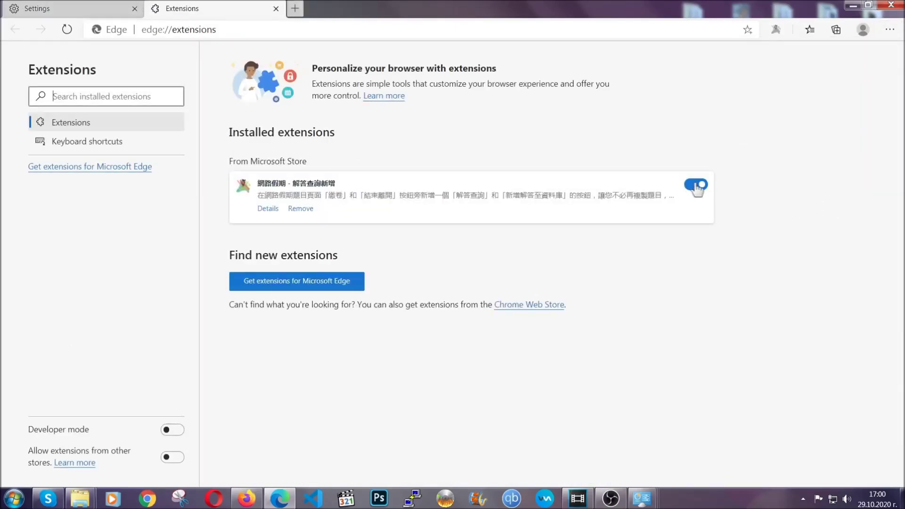
{"action": "left_click", "coordinate": [295, 210]}
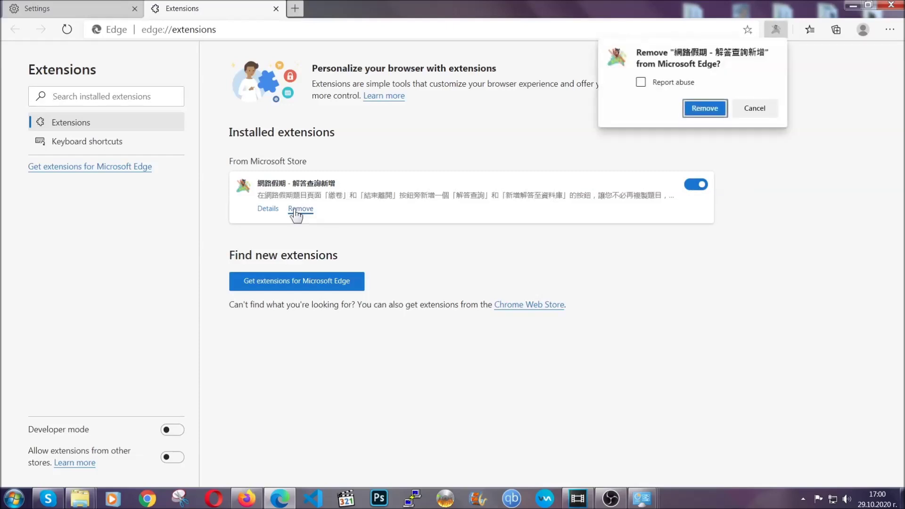
{"action": "left_click", "coordinate": [702, 108]}
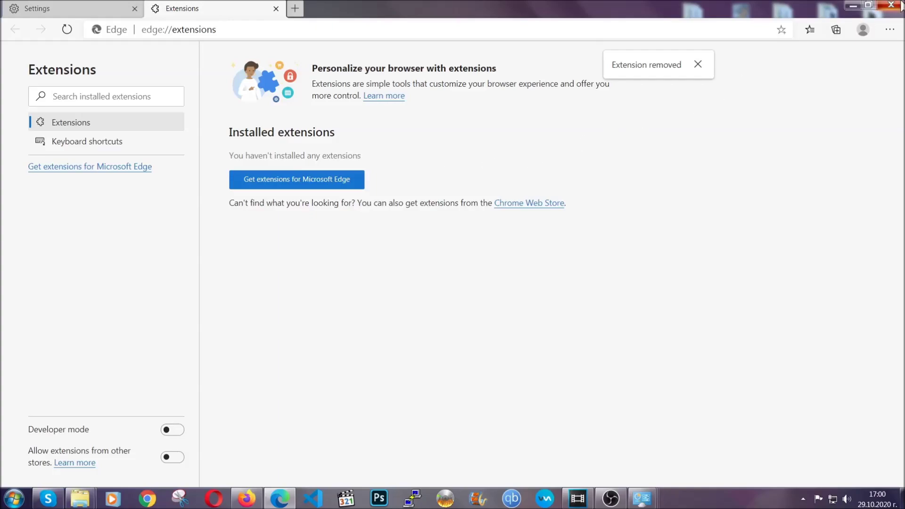
{"action": "left_click", "coordinate": [901, 5]}
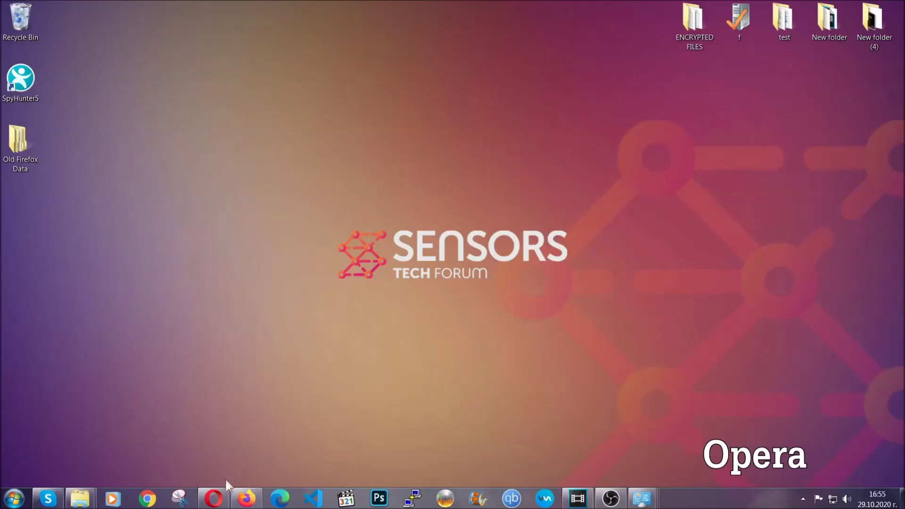
- Launch Opera, go to opera://settings/clearBrowserData and show its Advanced options
{"action": "left_click", "coordinate": [222, 495]}
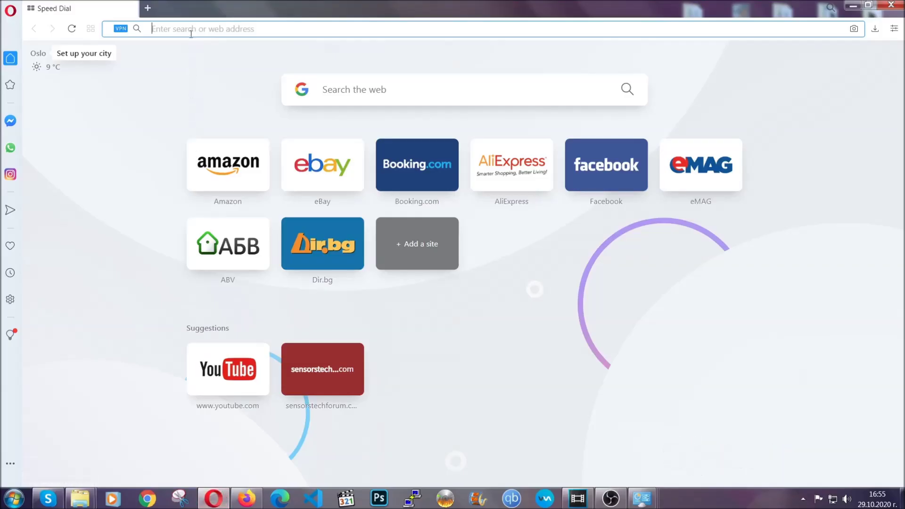
{"action": "type", "text": "opera"}
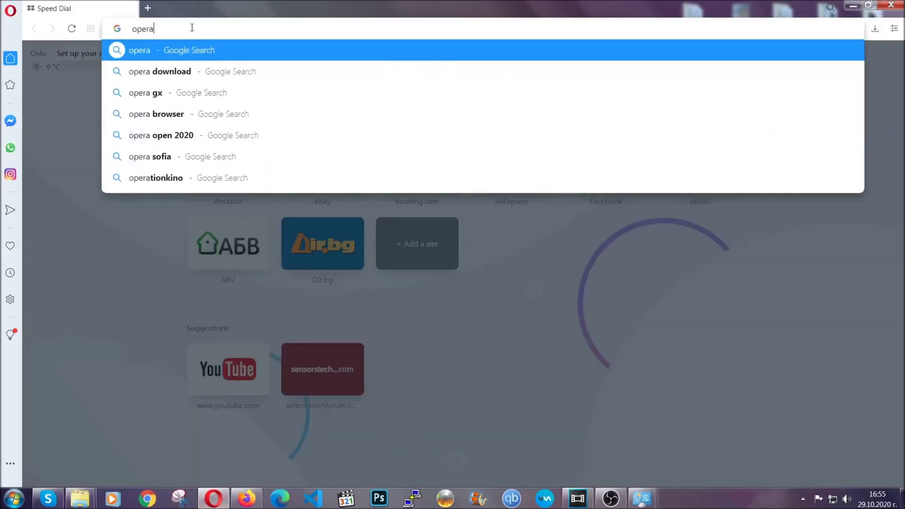
{"action": "type", "text": "://se"}
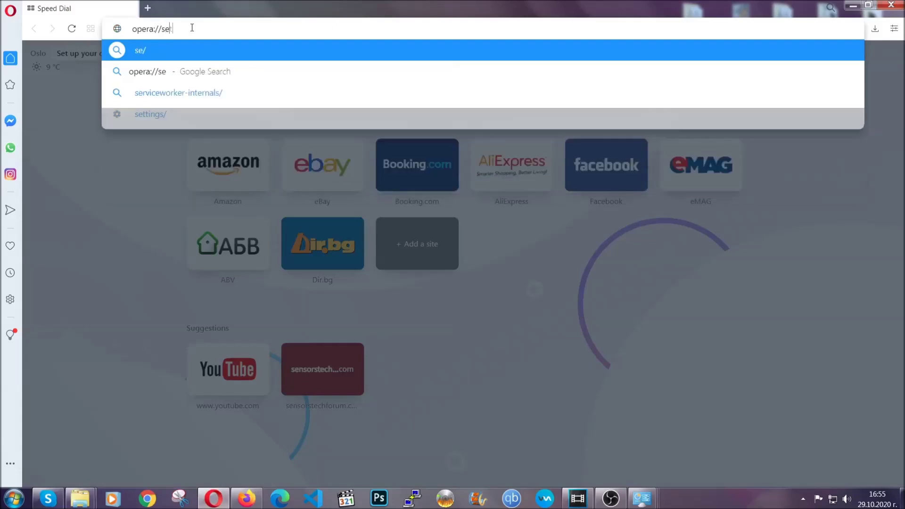
{"action": "type", "text": "ttings/clearBrr"}
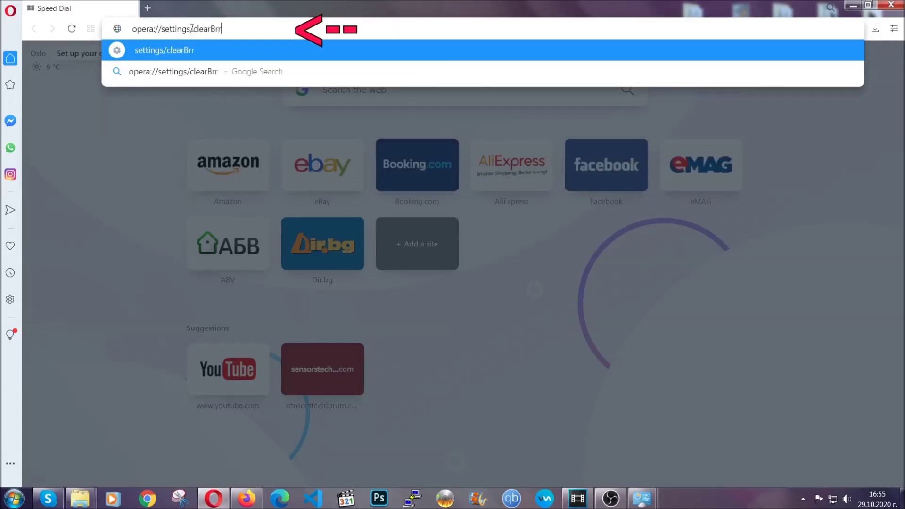
{"action": "key", "text": "BackSpace"}
{"action": "type", "text": "owserD"}
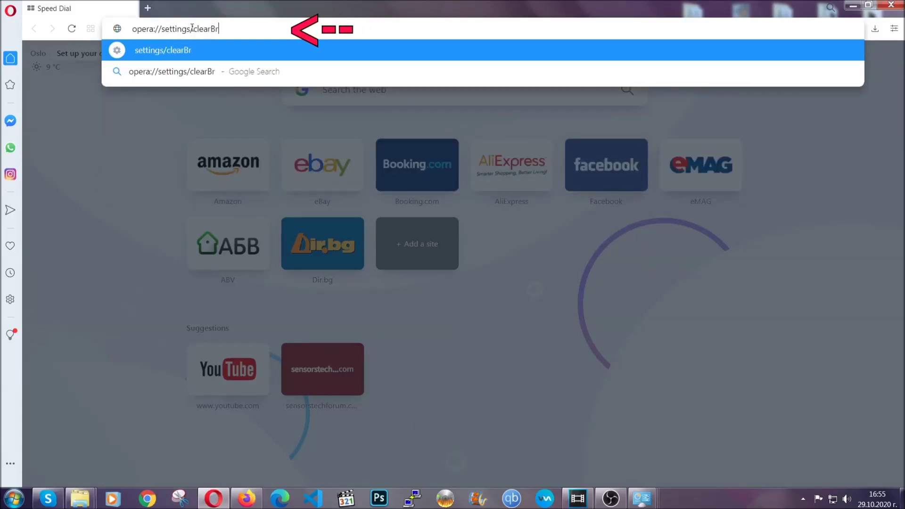
{"action": "type", "text": "ata"}
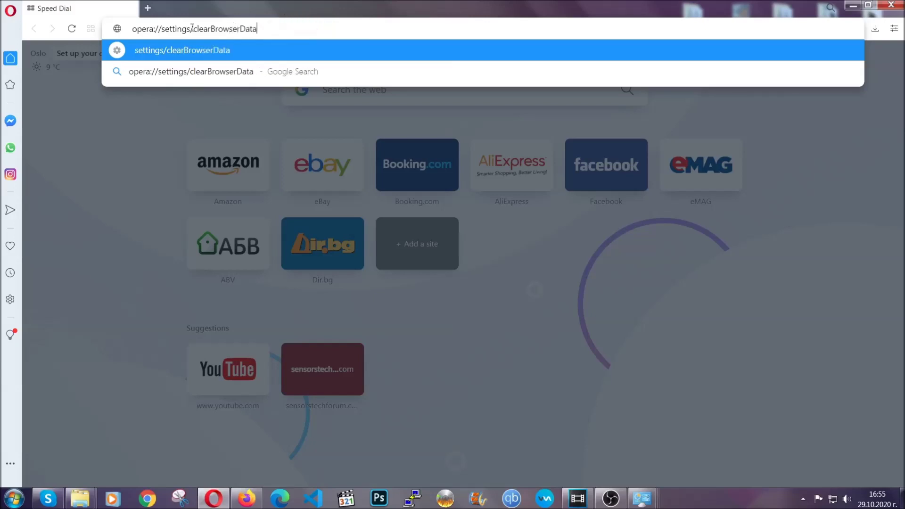
{"action": "key", "text": "Return"}
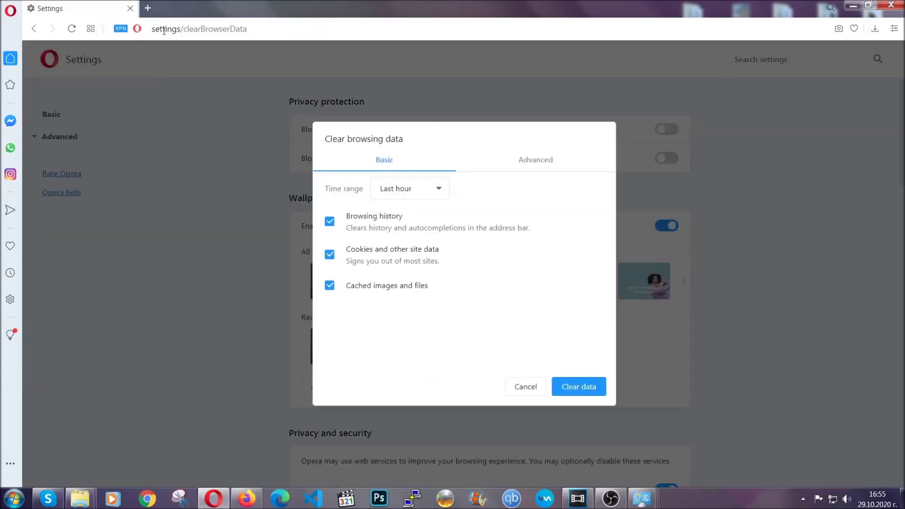
{"action": "left_click", "coordinate": [532, 163]}
- Clear Opera's browsing data for All time, also including Site Settings, without passwords
{"action": "left_click", "coordinate": [445, 190]}
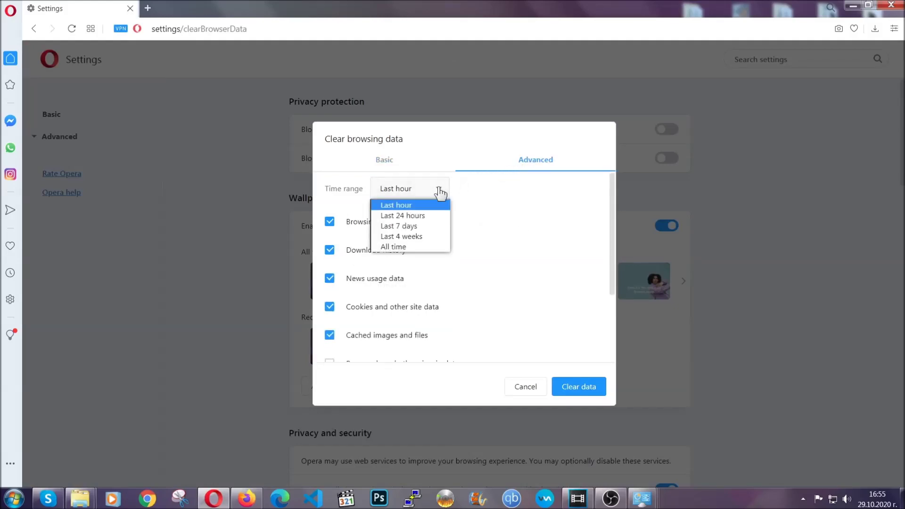
{"action": "left_click", "coordinate": [409, 245]}
{"action": "scroll", "coordinate": [413, 252], "scroll_direction": "down", "scroll_amount": 2}
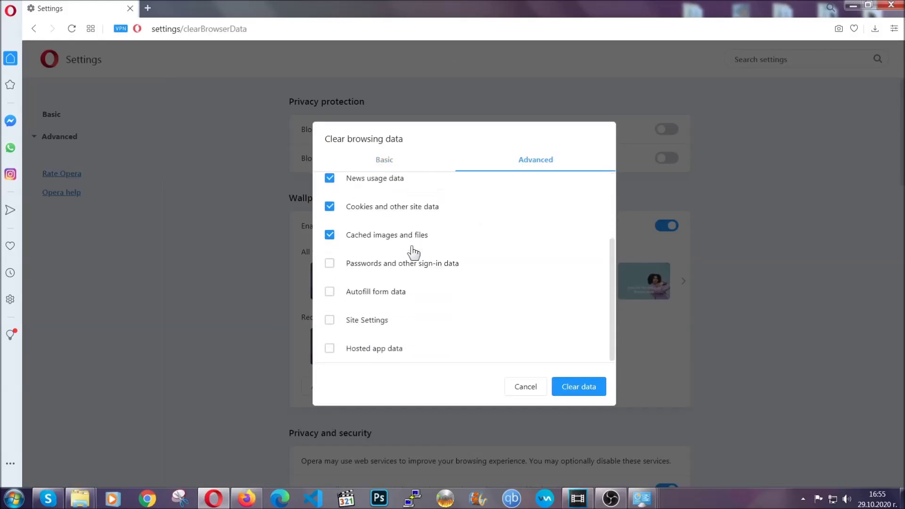
{"action": "left_click", "coordinate": [371, 321]}
{"action": "left_click", "coordinate": [576, 391]}
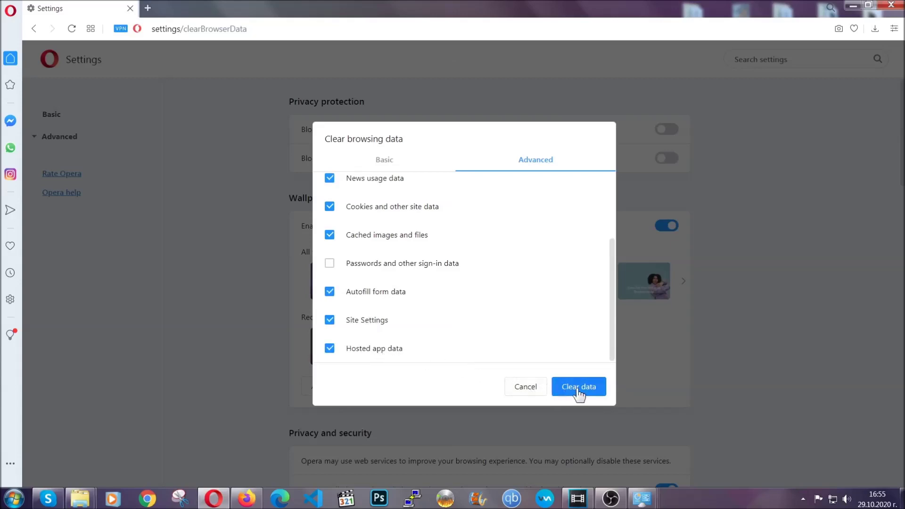